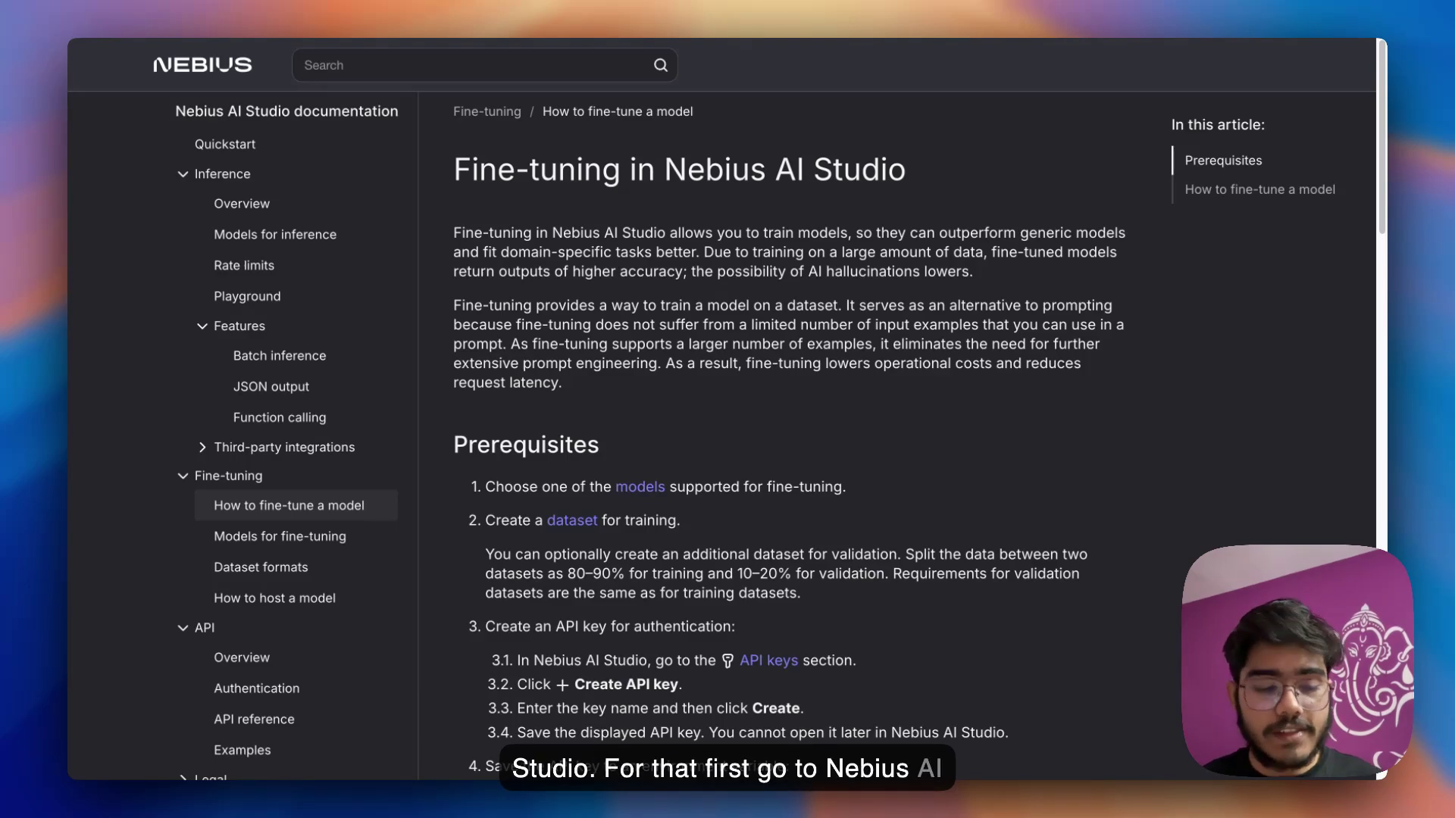
- Switch from the fine-tuning documentation to the AI Studio Models catalogue
{"action": "key", "text": "ctrl+Tab"}
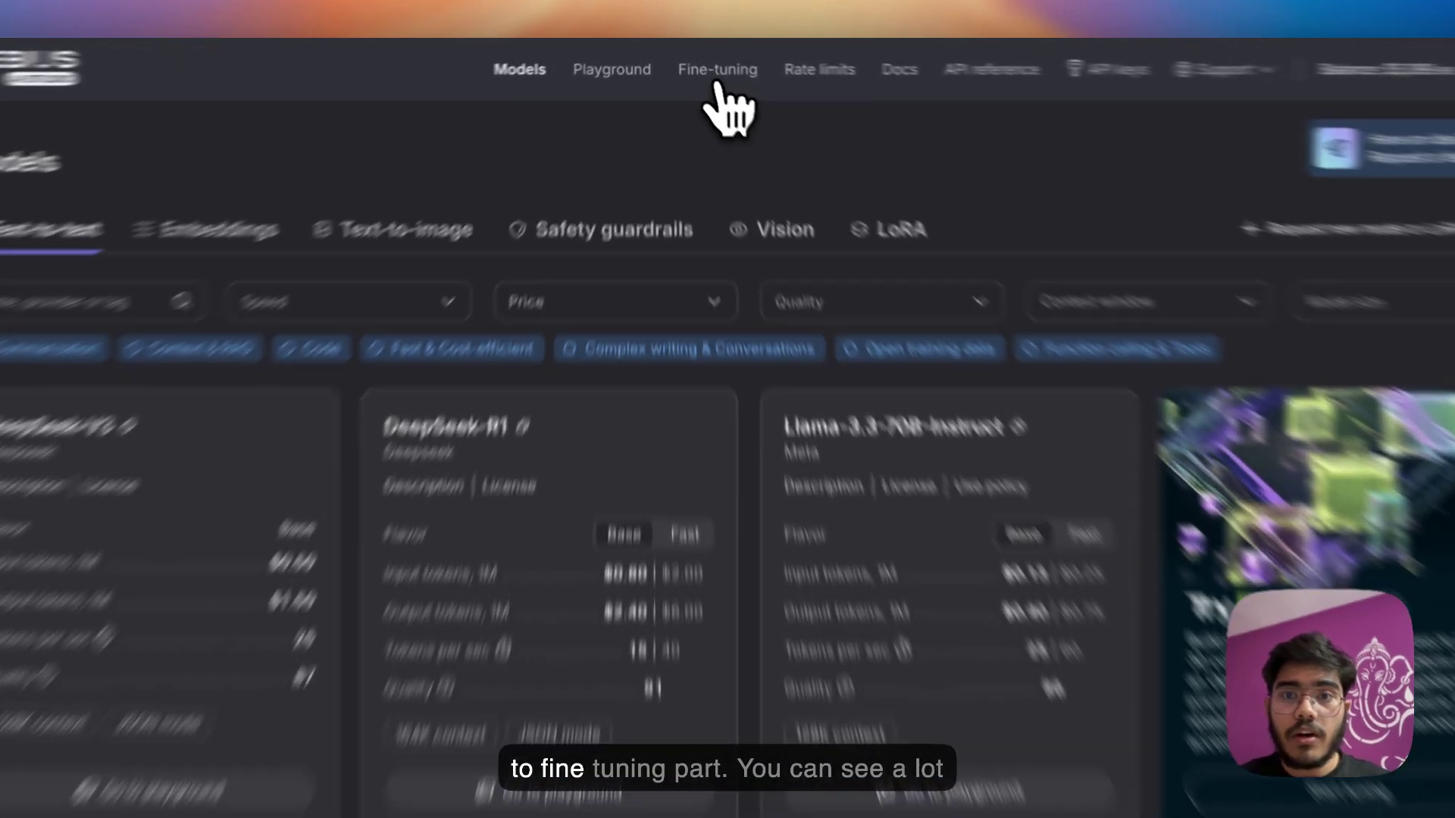
- Go to the Fine-tuning page listing the four earlier LoRA jobs
{"action": "left_click", "coordinate": [701, 62]}
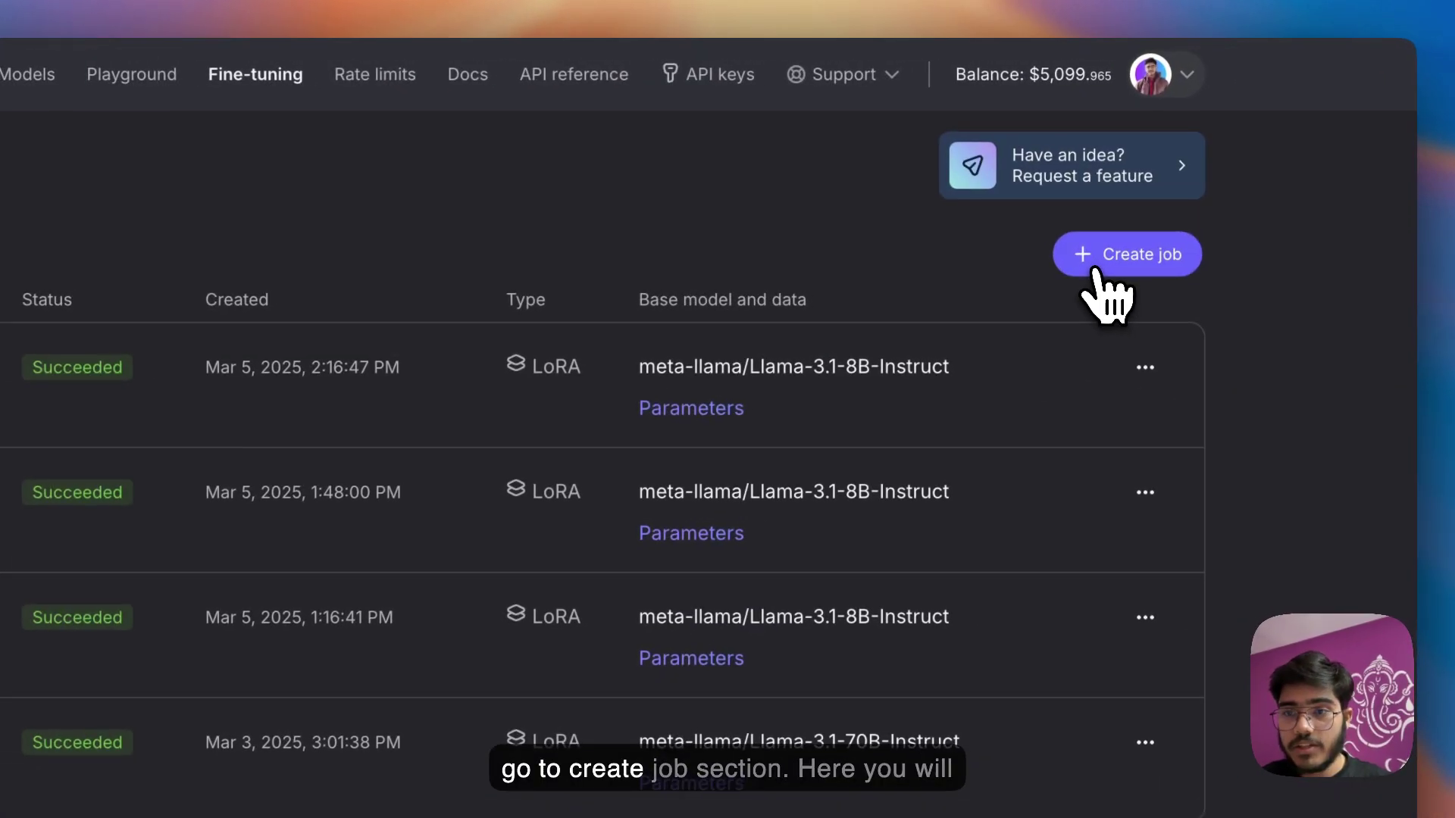
- Create a new job, browse the base models, and keep meta-llama/Llama-3.2-3B-Instruct
{"action": "left_click", "coordinate": [1204, 171]}
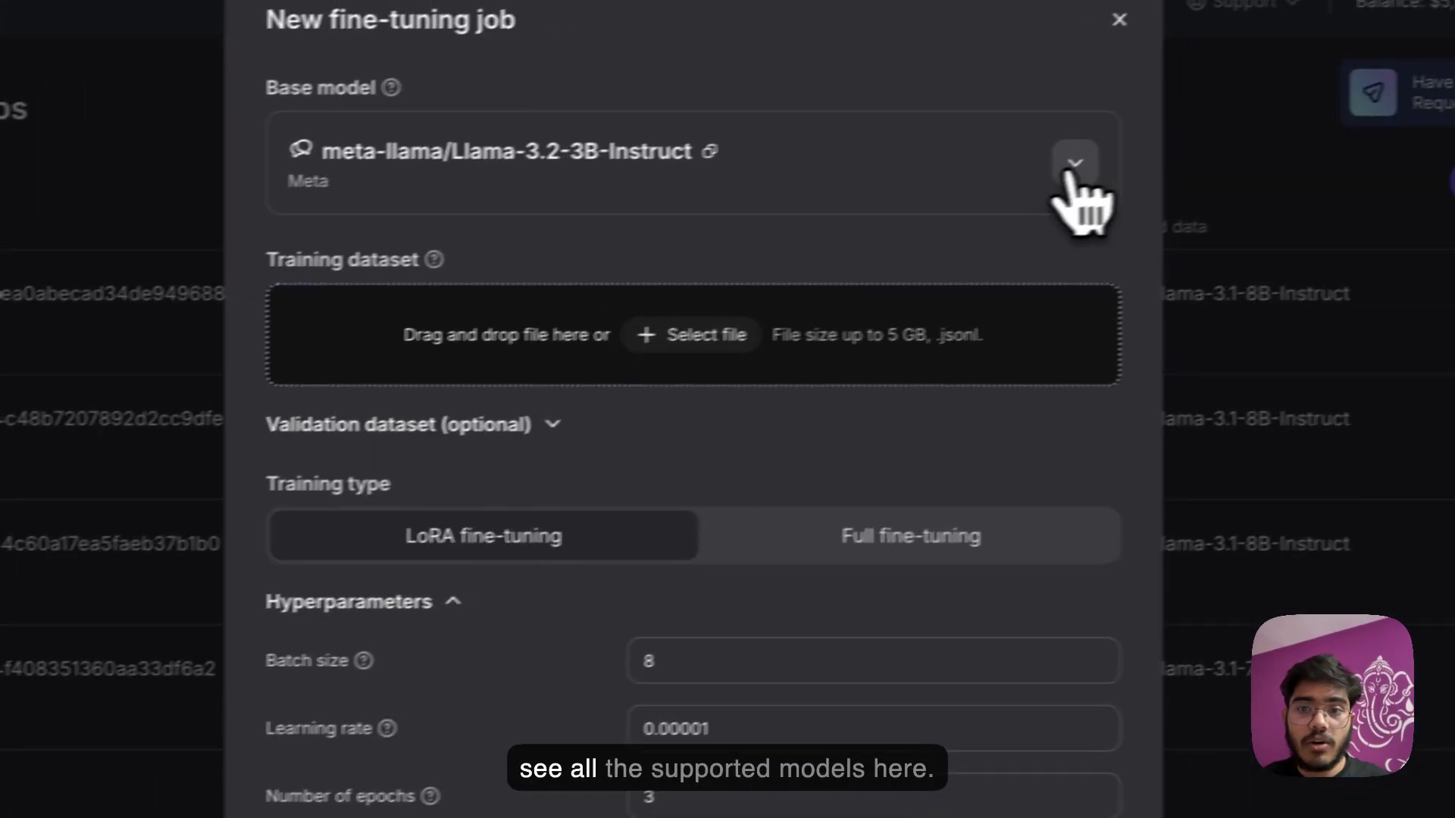
{"action": "left_click", "coordinate": [1196, 148]}
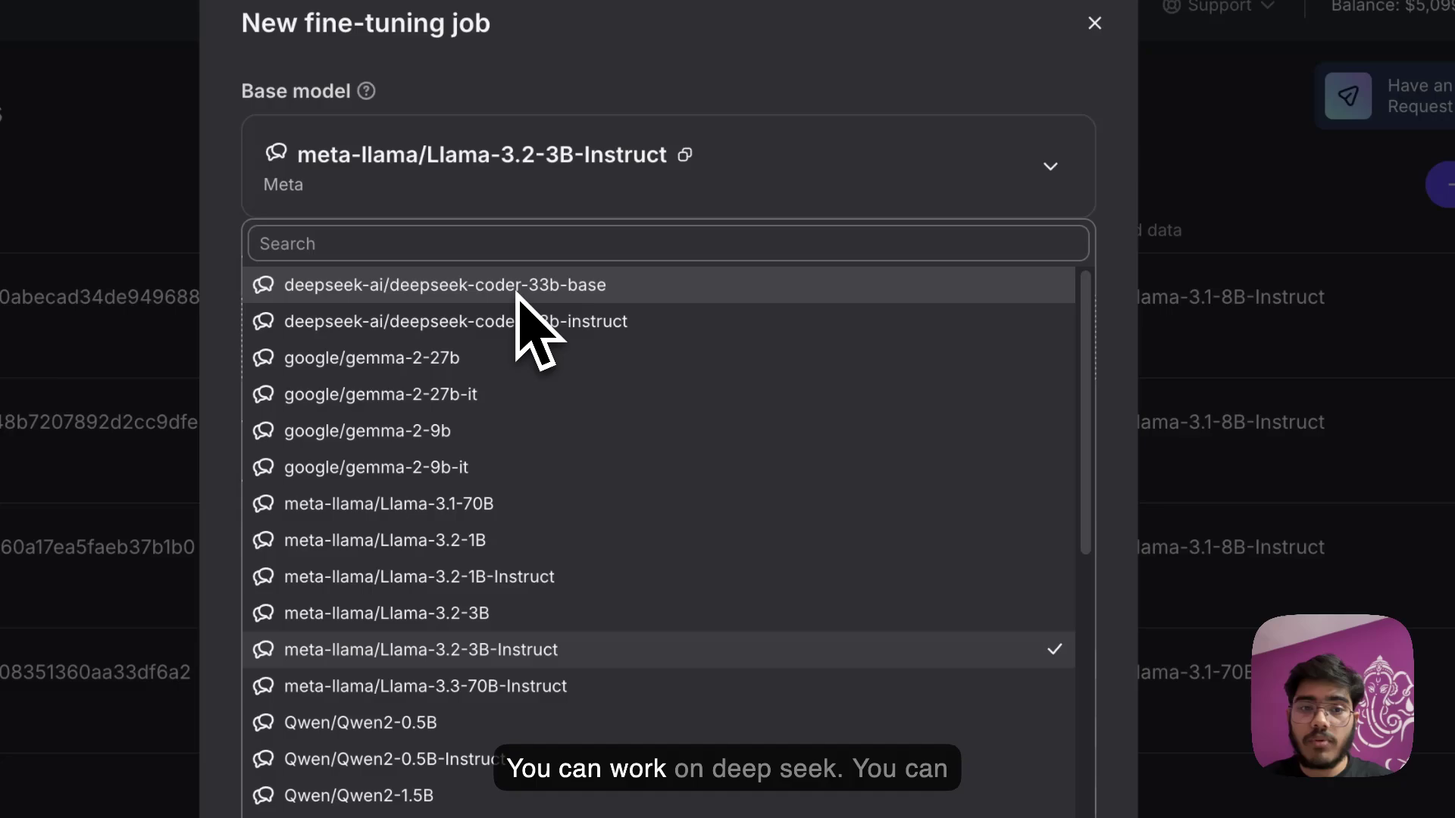
{"action": "scroll", "coordinate": [510, 341], "scroll_direction": "down", "scroll_amount": 1}
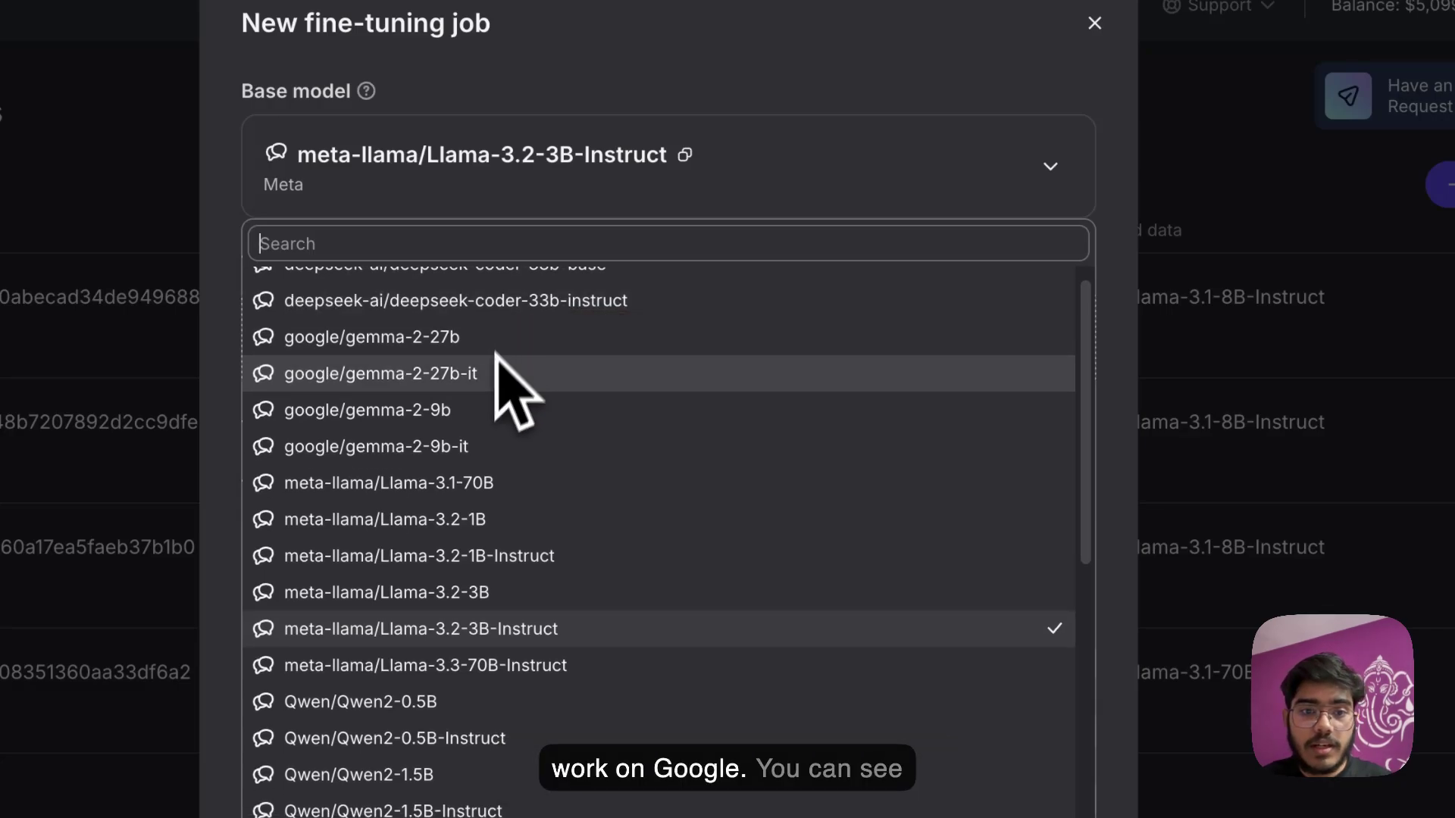
{"action": "scroll", "coordinate": [489, 410], "scroll_direction": "down", "scroll_amount": 3}
{"action": "scroll", "coordinate": [466, 523], "scroll_direction": "down", "scroll_amount": 1}
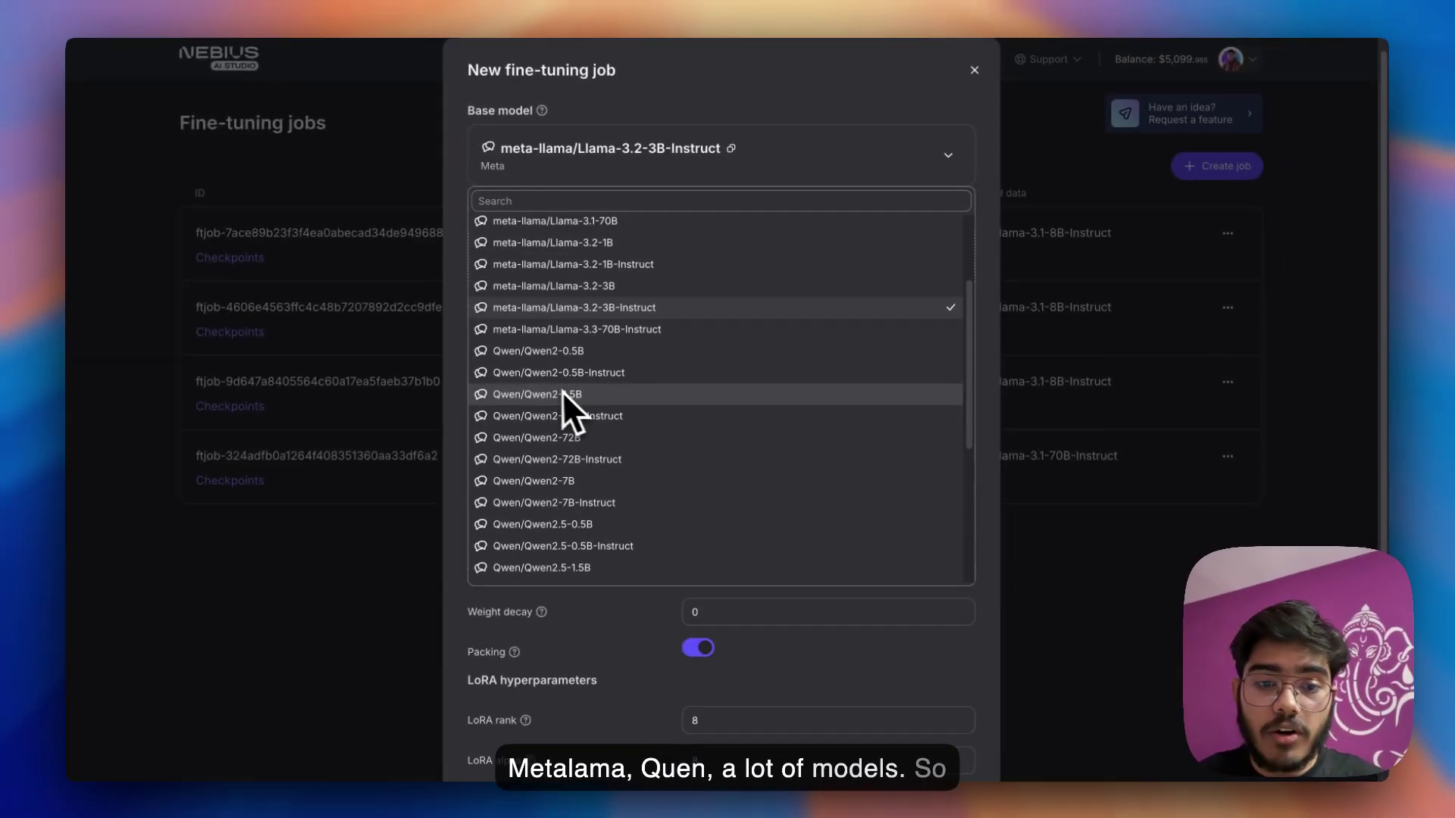
{"action": "scroll", "coordinate": [637, 534], "scroll_direction": "up", "scroll_amount": 1}
{"action": "left_click", "coordinate": [921, 177]}
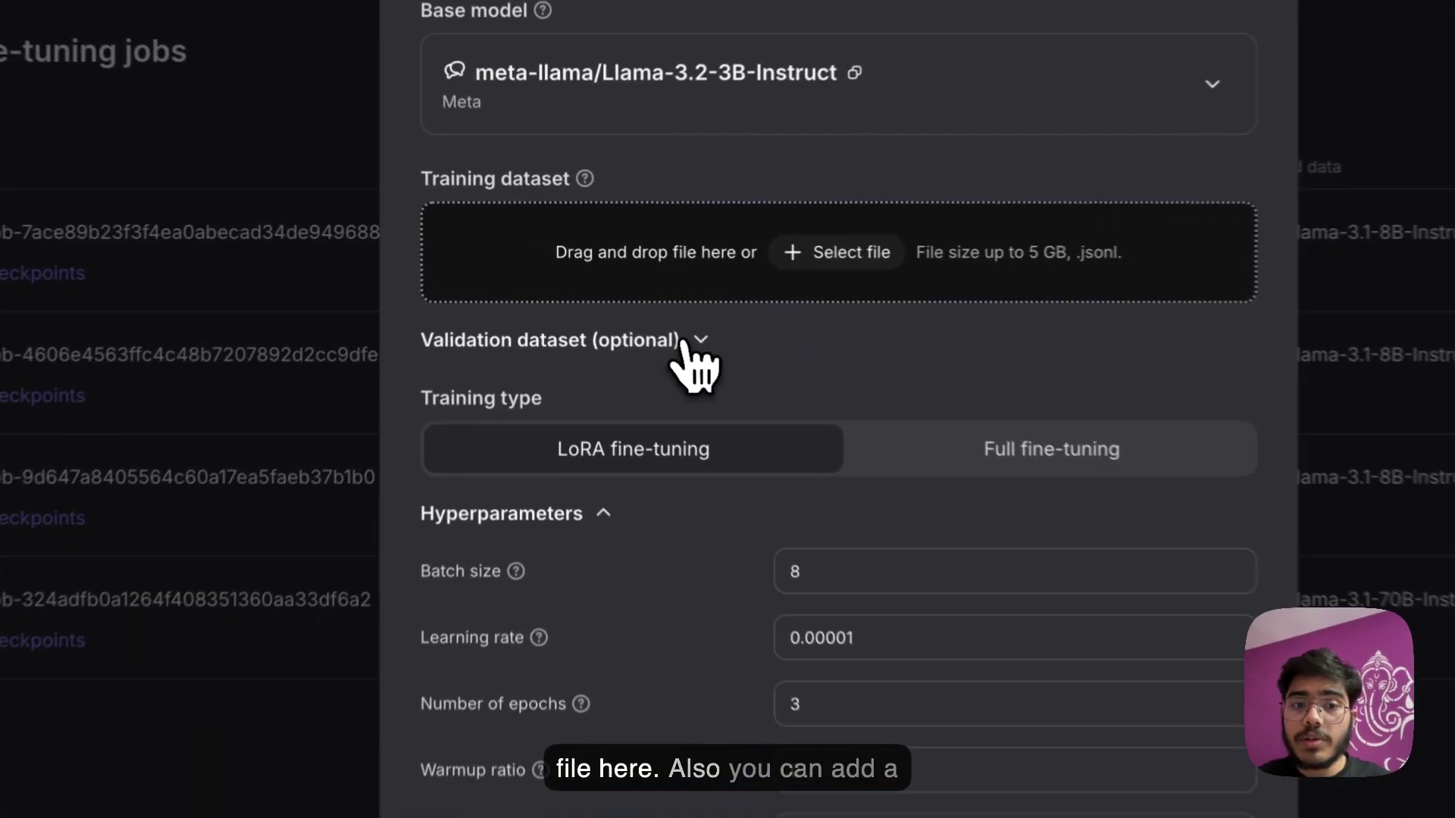
- Expand the empty optional Validation dataset section in the job form
{"action": "left_click", "coordinate": [632, 326]}
{"action": "scroll", "coordinate": [696, 444], "scroll_direction": "down", "scroll_amount": 2}
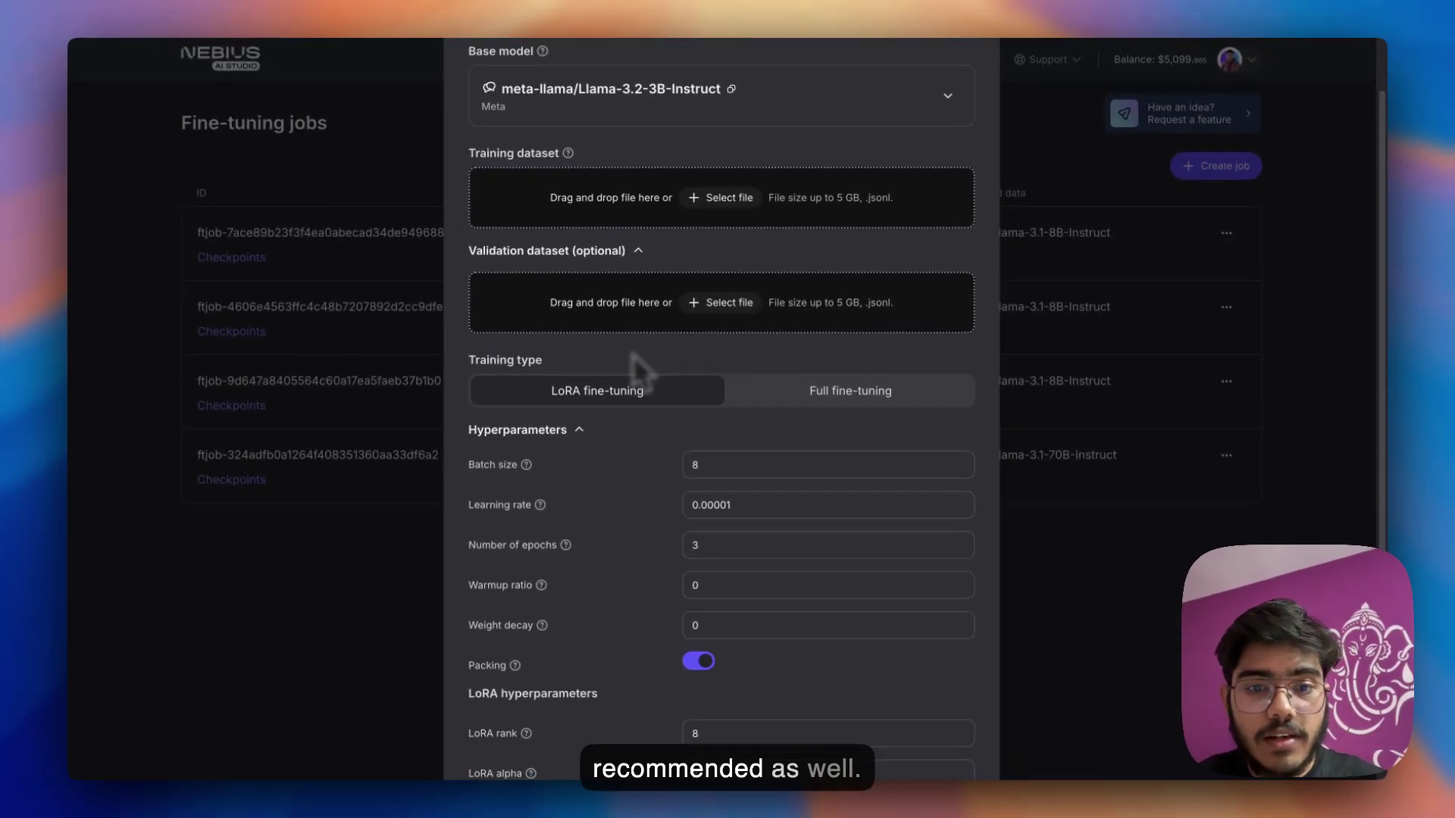
{"action": "scroll", "coordinate": [632, 355], "scroll_direction": "down", "scroll_amount": 2}
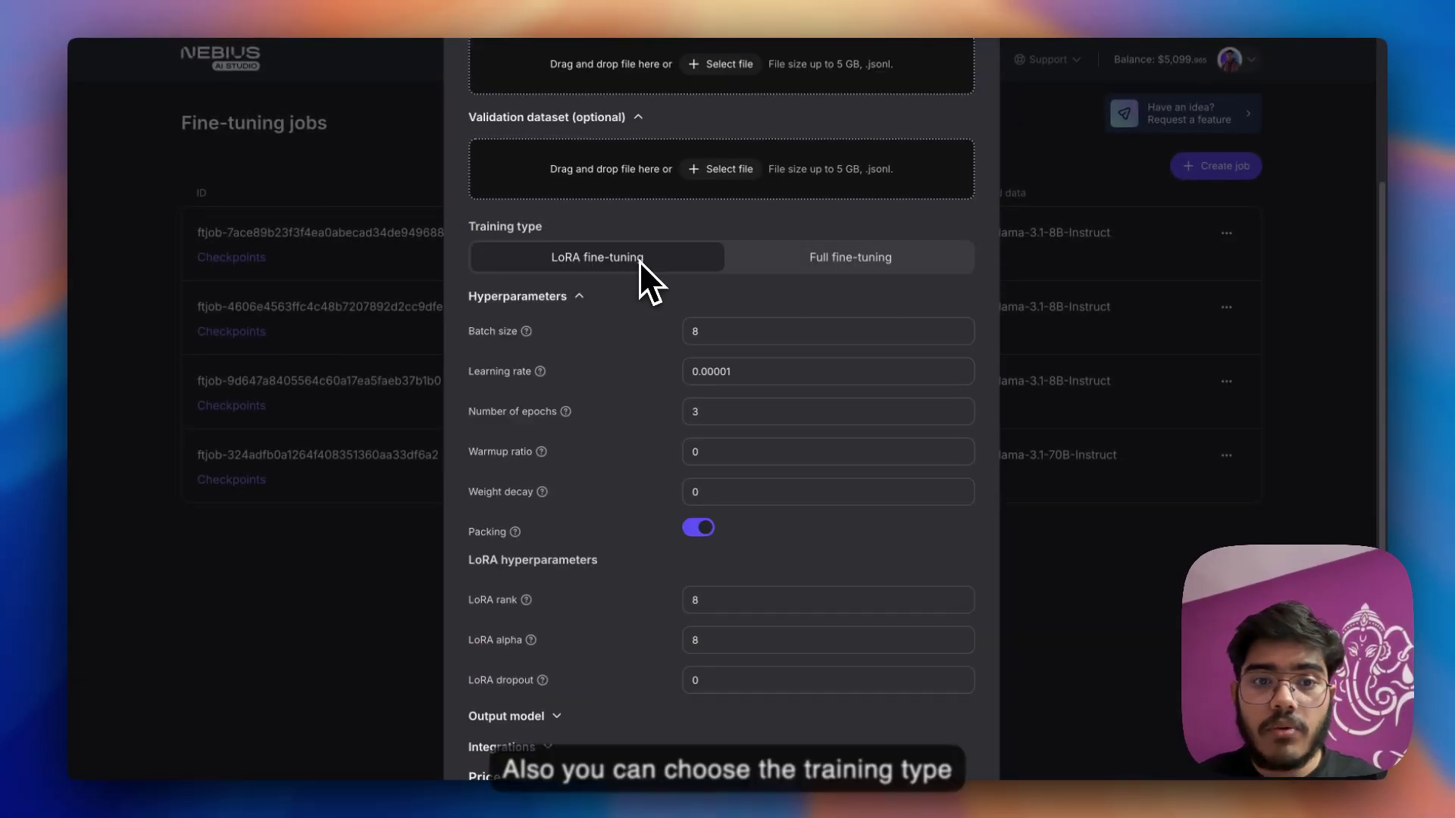
{"action": "left_click", "coordinate": [805, 269]}
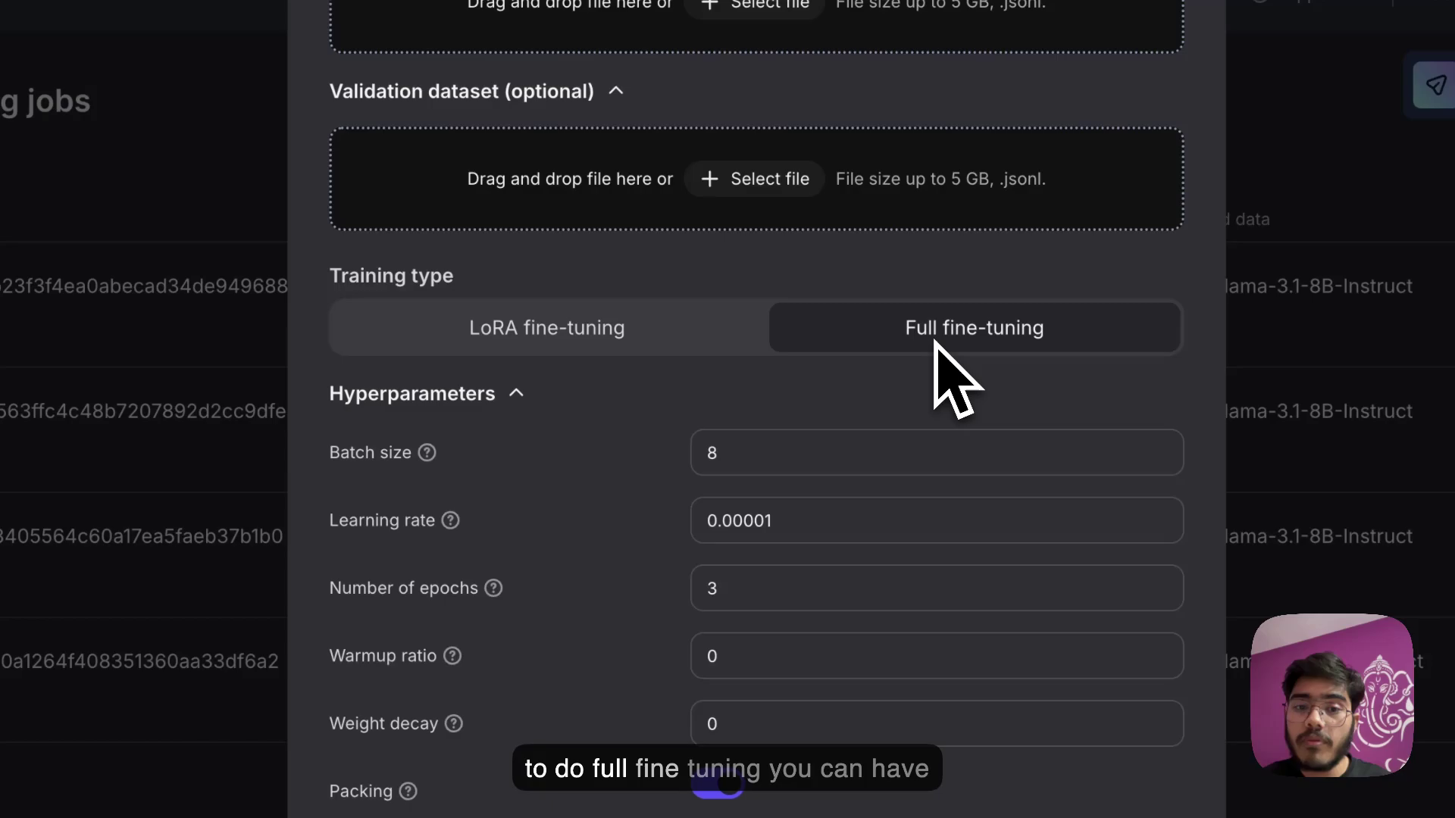
{"action": "left_click", "coordinate": [569, 347]}
{"action": "scroll", "coordinate": [591, 386], "scroll_direction": "down", "scroll_amount": 1}
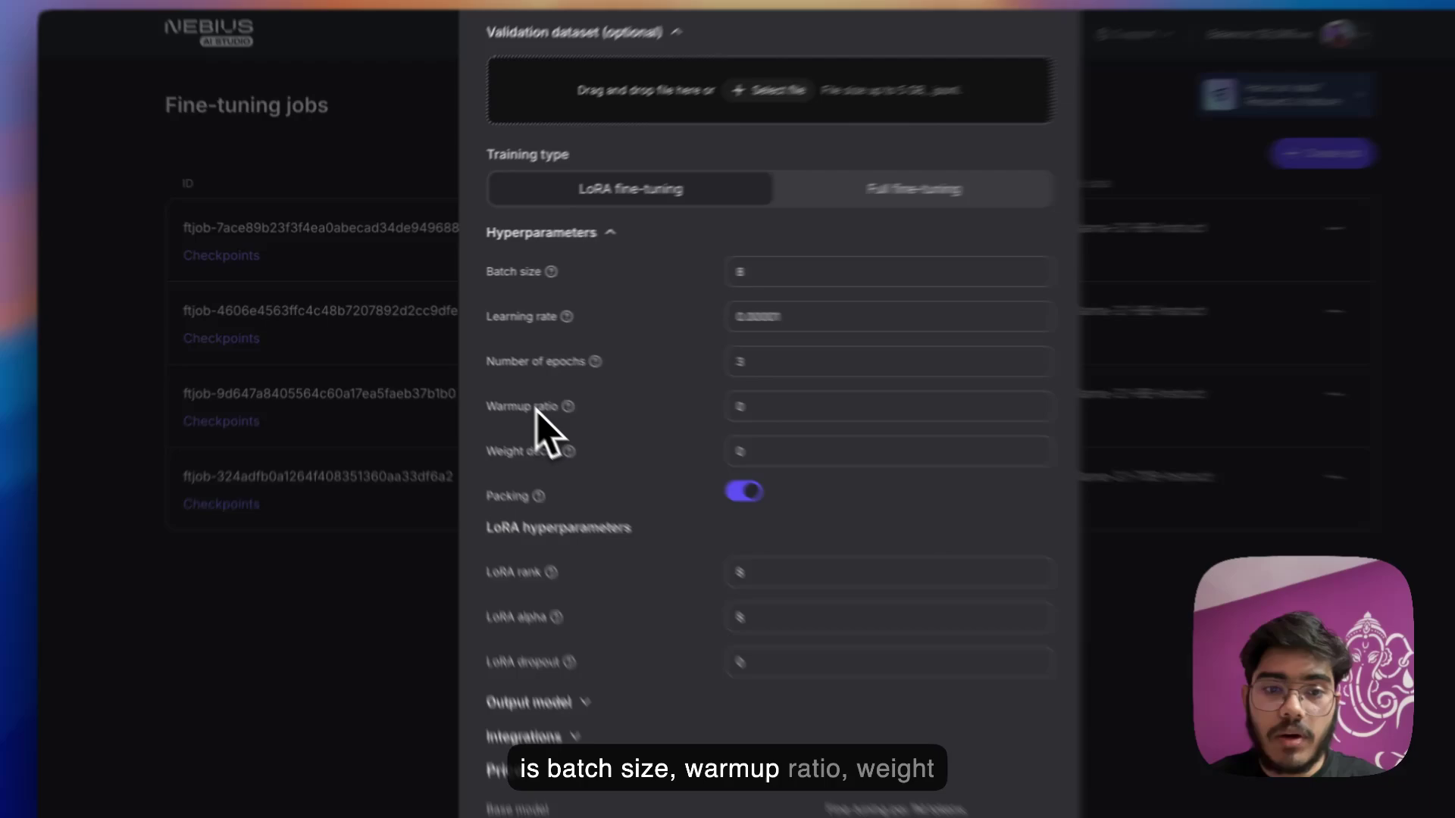
{"action": "scroll", "coordinate": [518, 439], "scroll_direction": "down", "scroll_amount": 1}
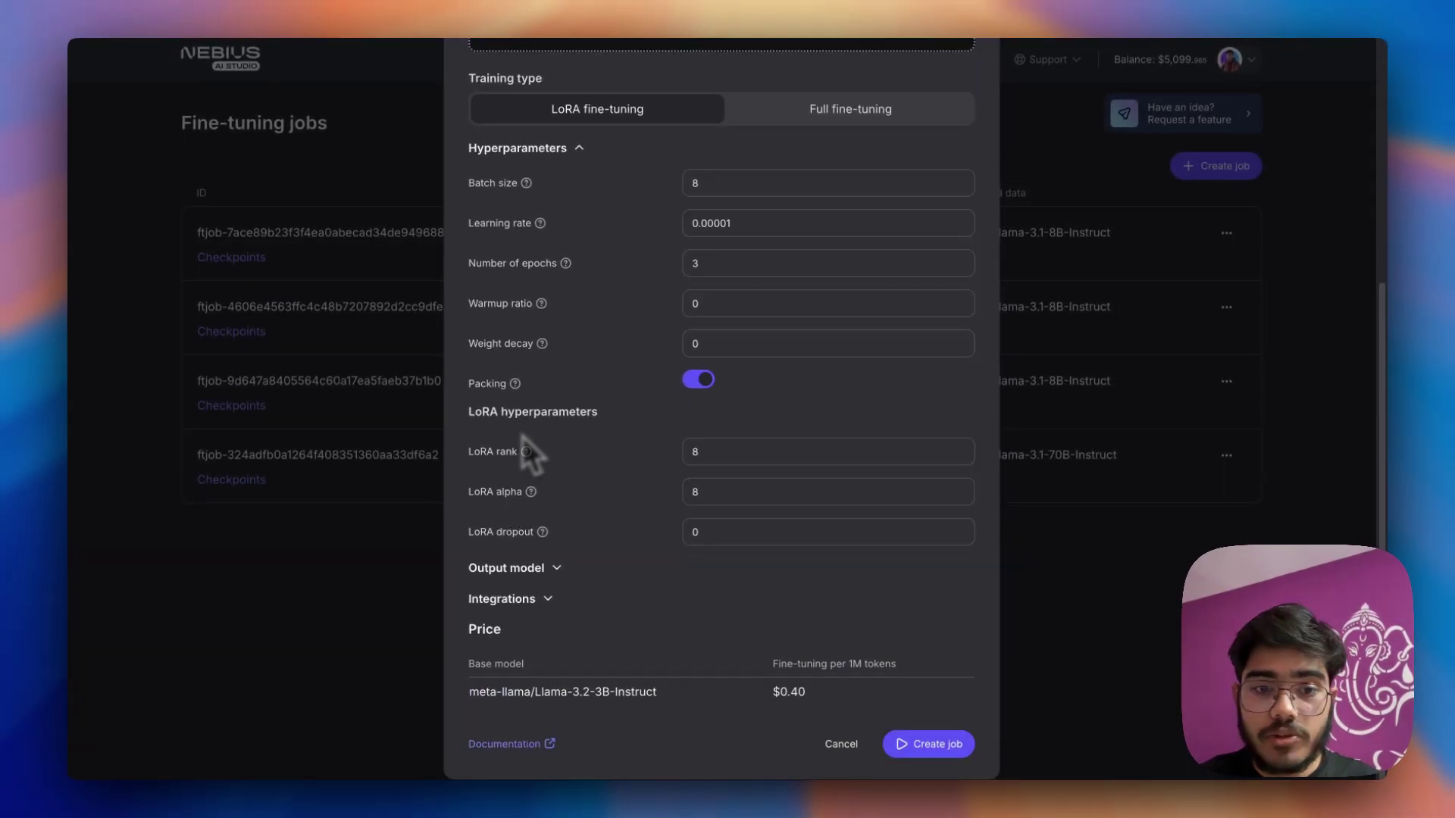
{"action": "scroll", "coordinate": [519, 444], "scroll_direction": "down", "scroll_amount": 1}
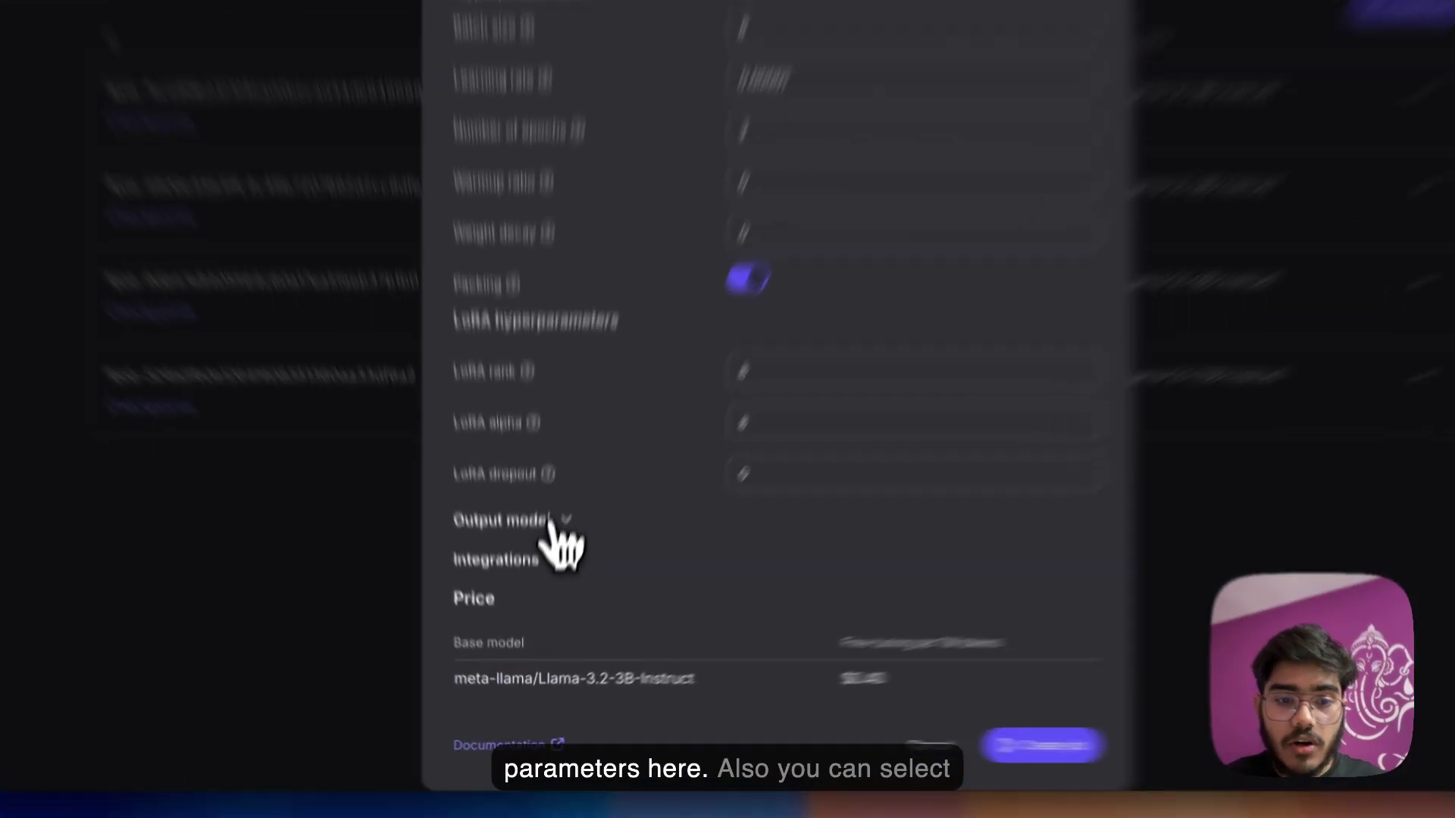
- Expand Output model (suffix, seed) and Integrations (W&B fields) in the form
{"action": "left_click", "coordinate": [534, 567]}
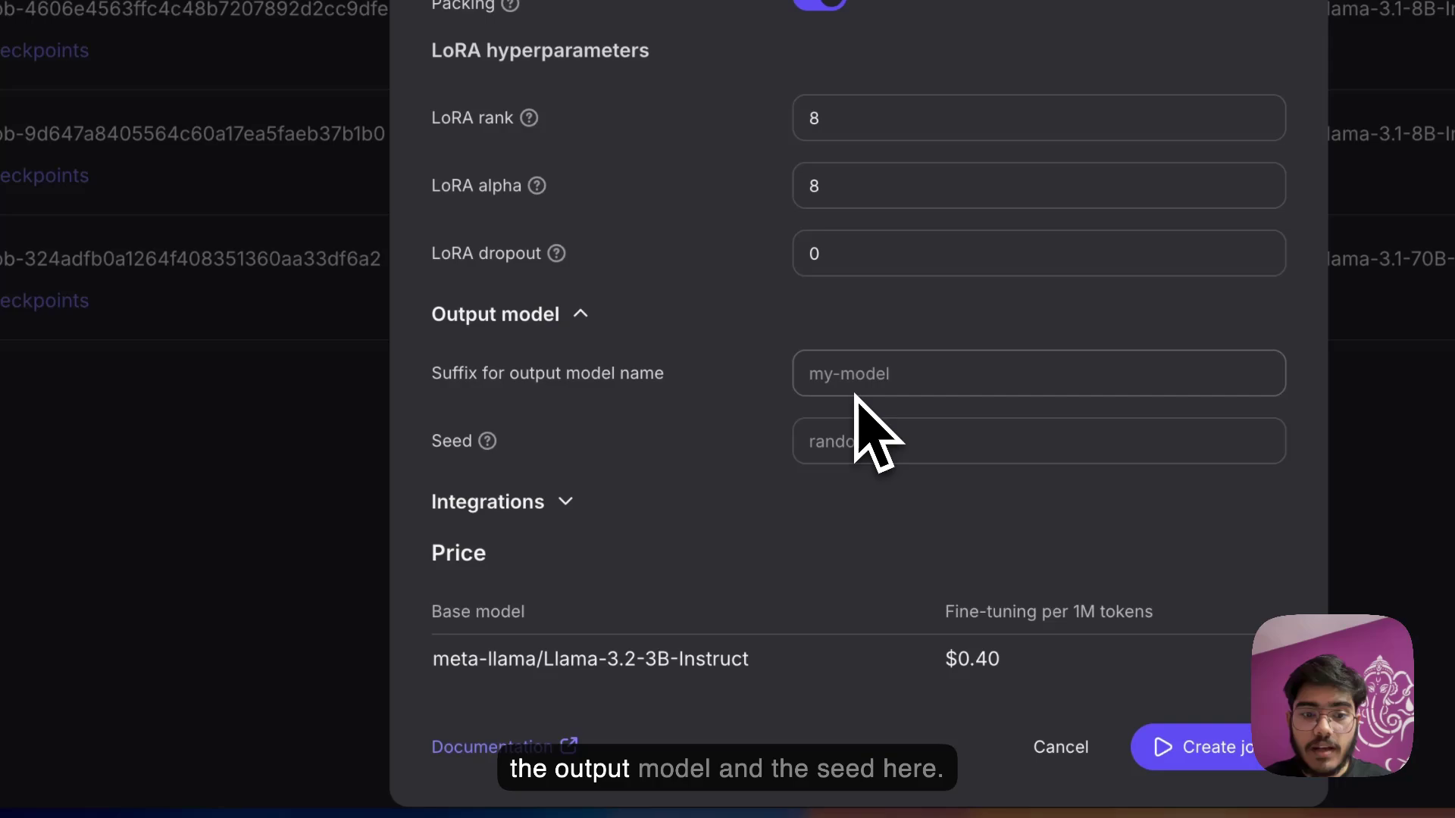
{"action": "left_click", "coordinate": [544, 523]}
{"action": "scroll", "coordinate": [546, 520], "scroll_direction": "down", "scroll_amount": 2}
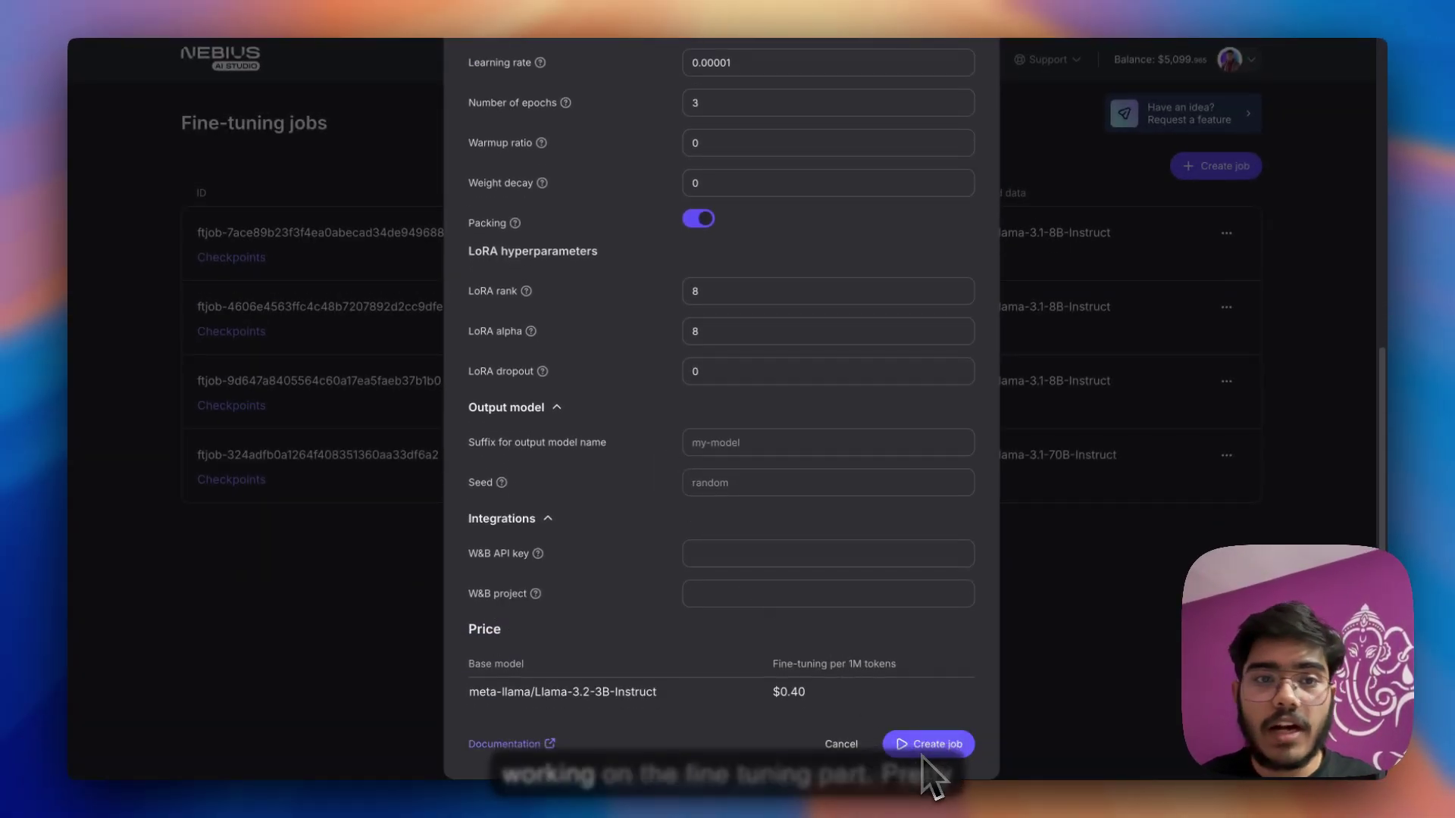
{"action": "scroll", "coordinate": [791, 471], "scroll_direction": "up", "scroll_amount": 2}
{"action": "scroll", "coordinate": [783, 456], "scroll_direction": "up", "scroll_amount": 5}
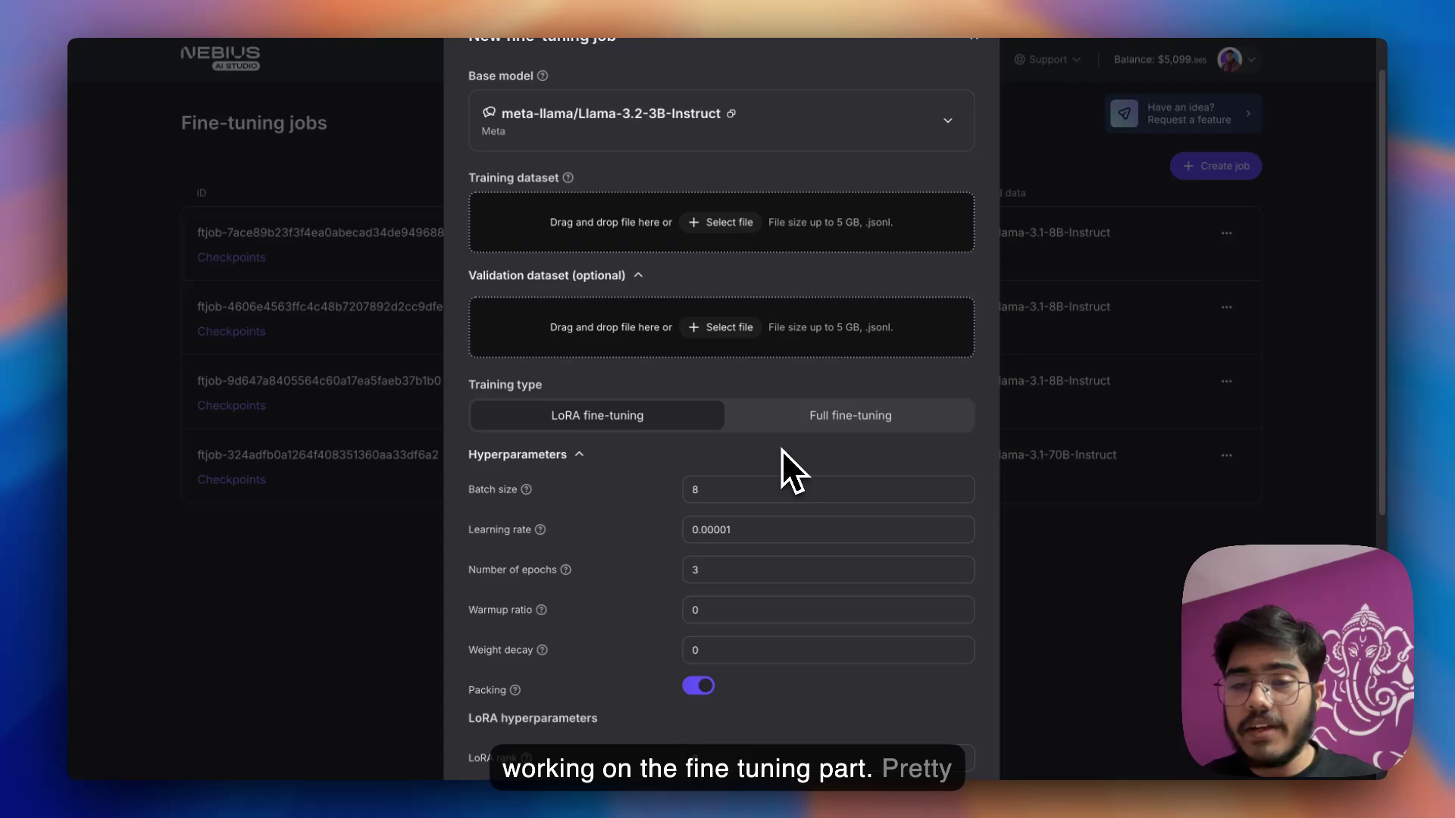